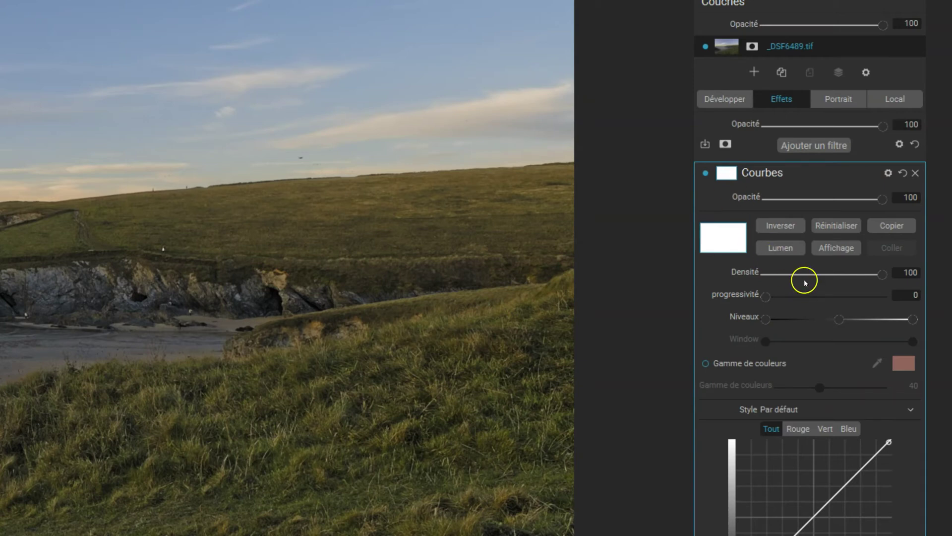
Create a luminosity mask for the Courbes filter, invert it so the land is targeted, and return to the normal photo view.
click(784, 248)
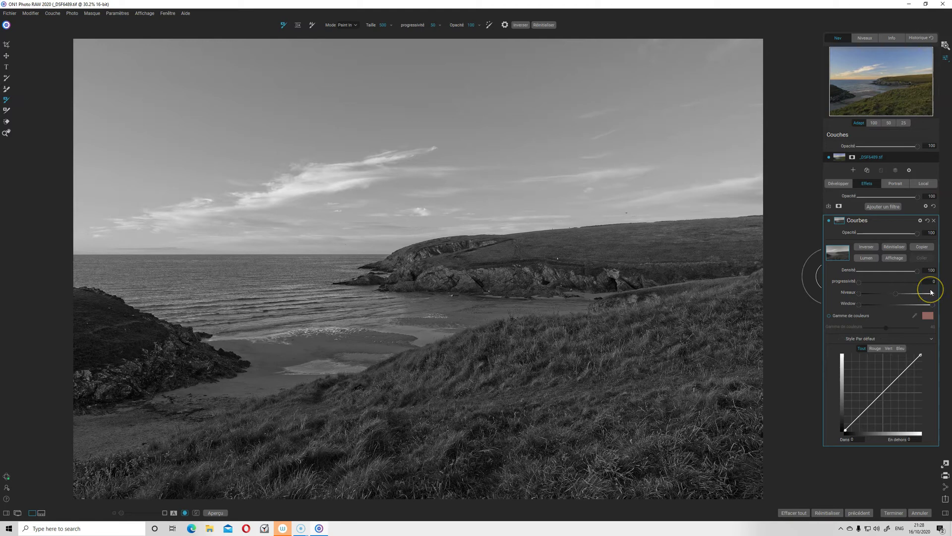
click(874, 278)
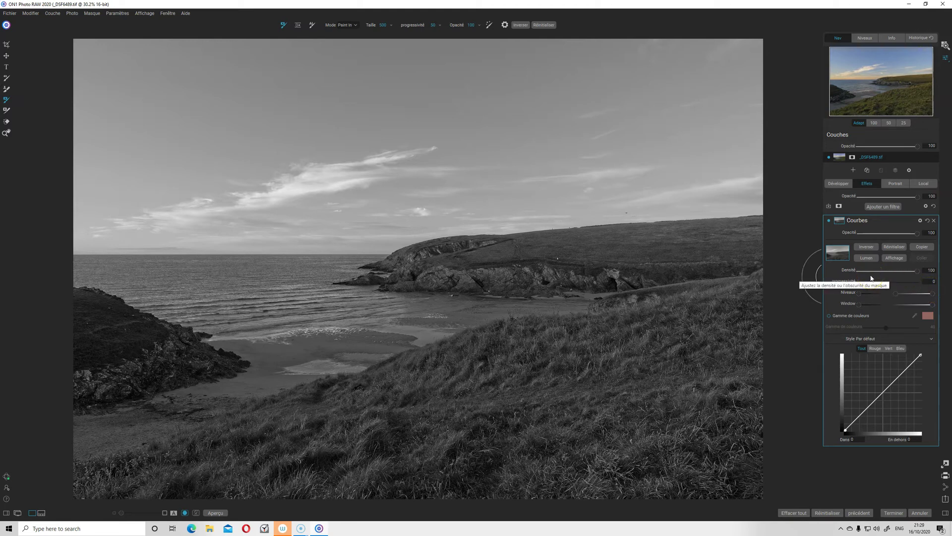
drag(874, 272, 889, 272)
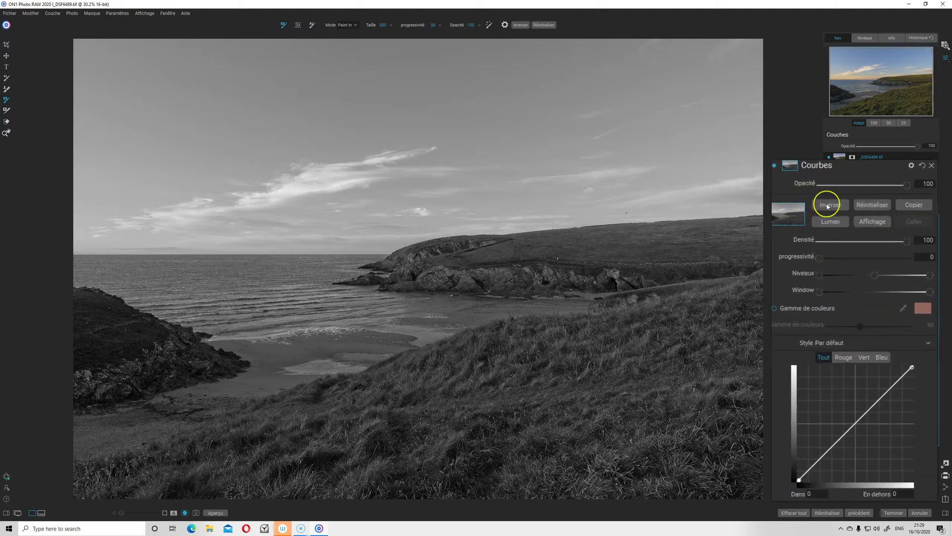
click(828, 206)
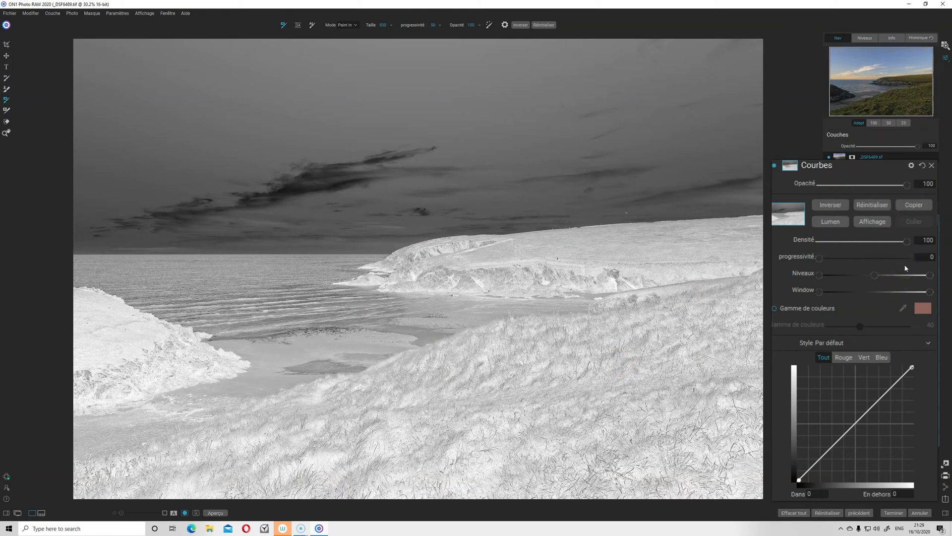
click(882, 226)
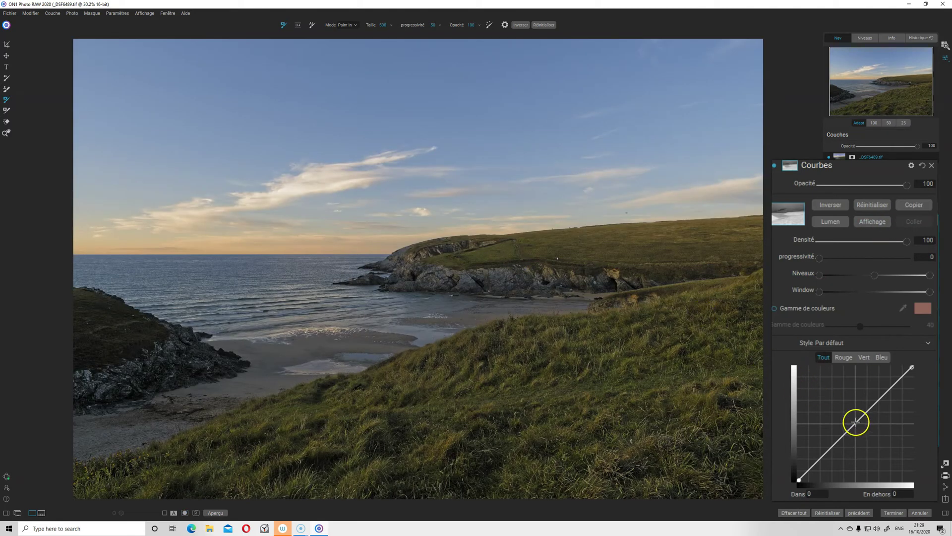
Brighten the masked area by raising the curve's midpoint to input 99, output 169.
drag(856, 423, 836, 409)
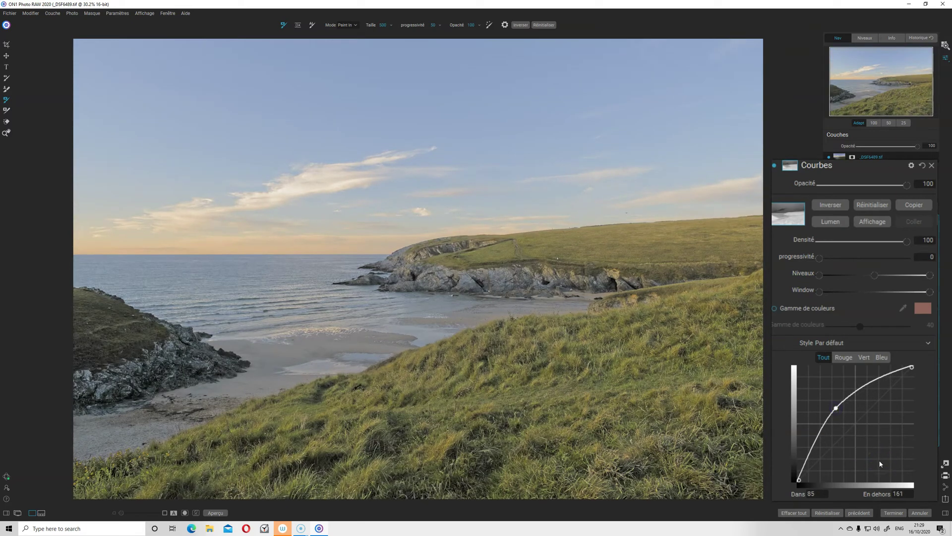
mouse_move(836, 409)
mouse_down()
mouse_move(846, 419)
mouse_move(836, 393)
mouse_move(848, 424)
mouse_move(842, 405)
mouse_up()
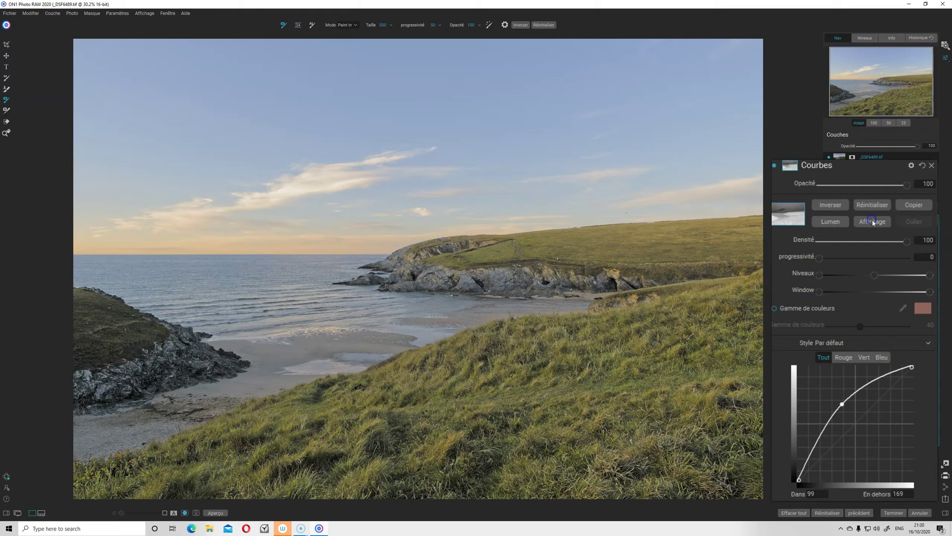
Display the mask and strengthen its contrast by lowering the Niveaux white point and midtone until the sky is black, then hide it.
click(873, 221)
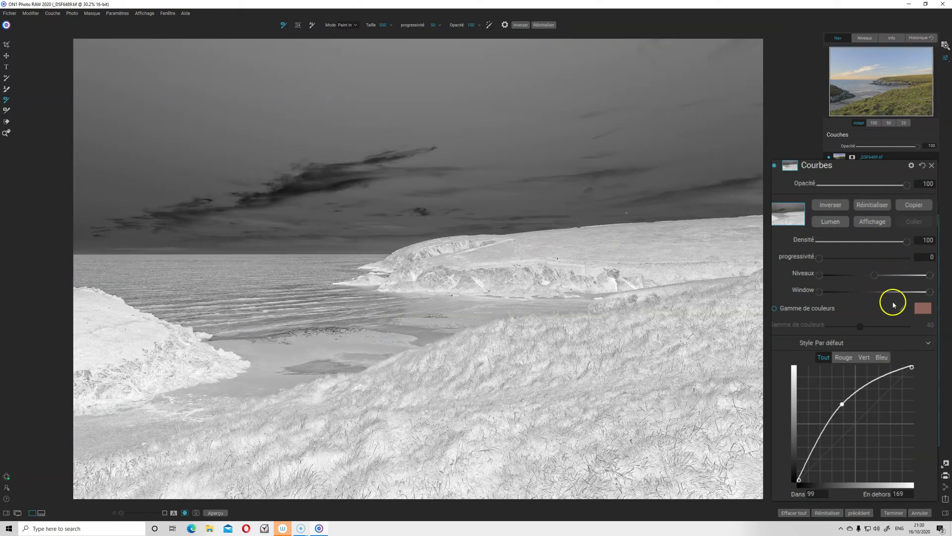
drag(926, 275, 888, 274)
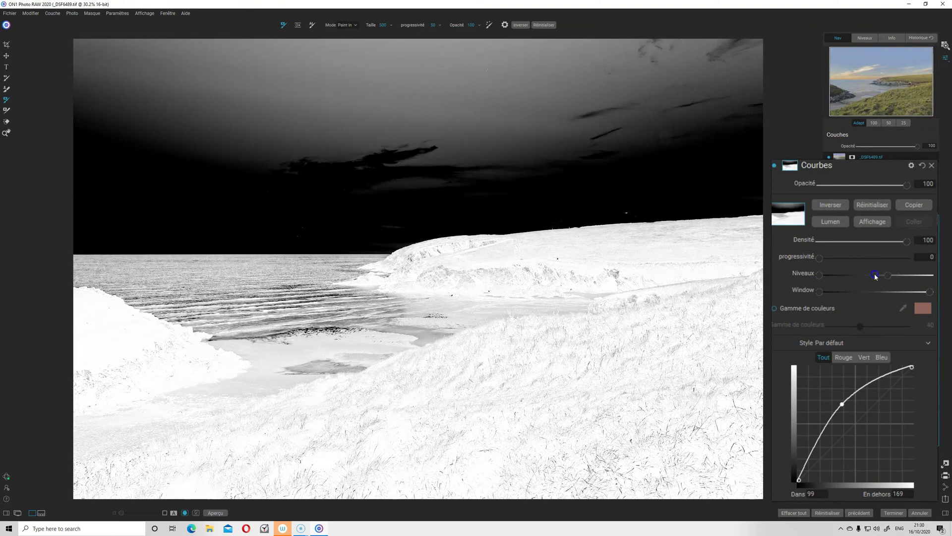
drag(876, 276, 847, 272)
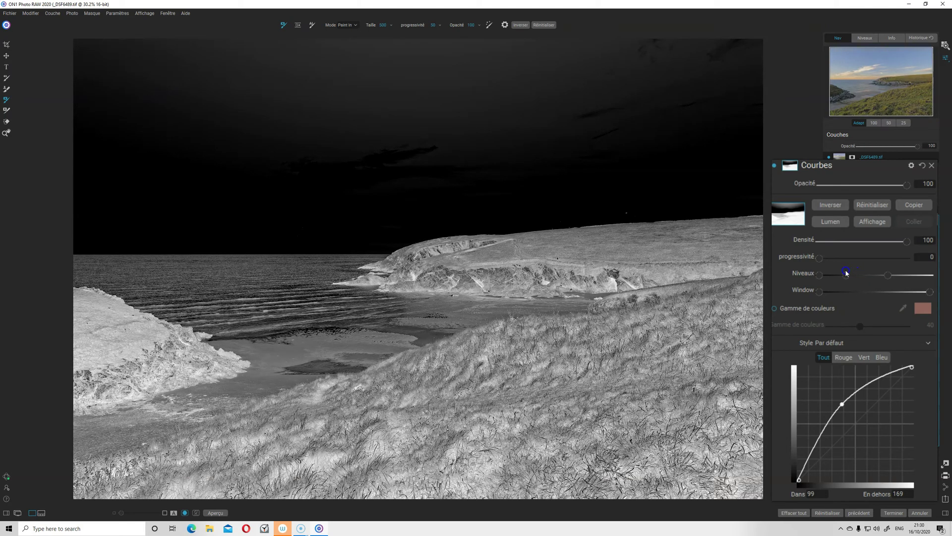
drag(891, 276, 855, 276)
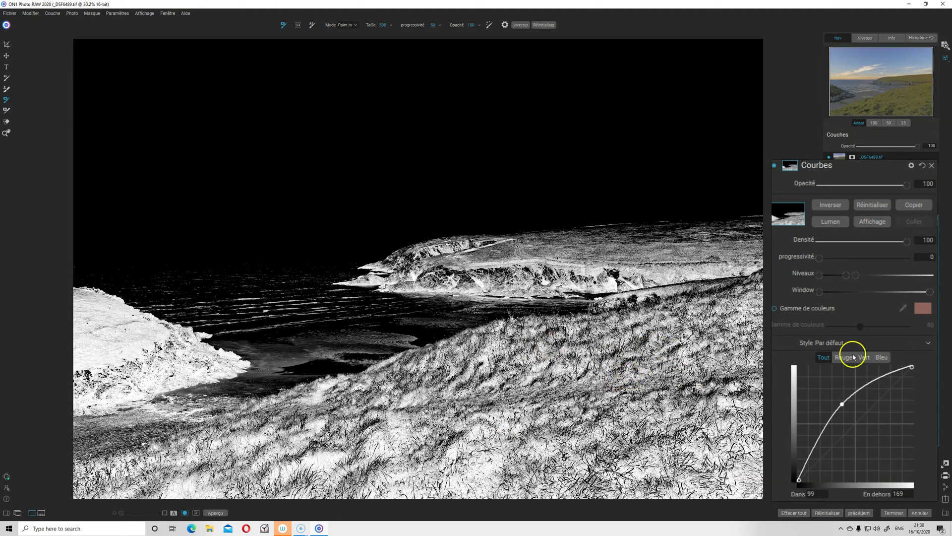
click(879, 223)
click(879, 223)
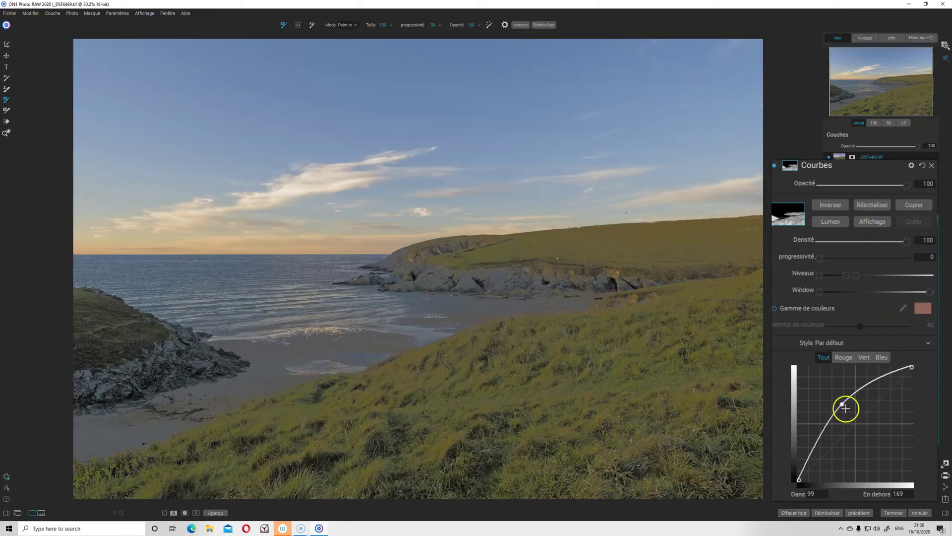
Lower the curve point to input 130, output 122, and raise the mask's Window lower limit to about the middle.
drag(843, 402, 857, 428)
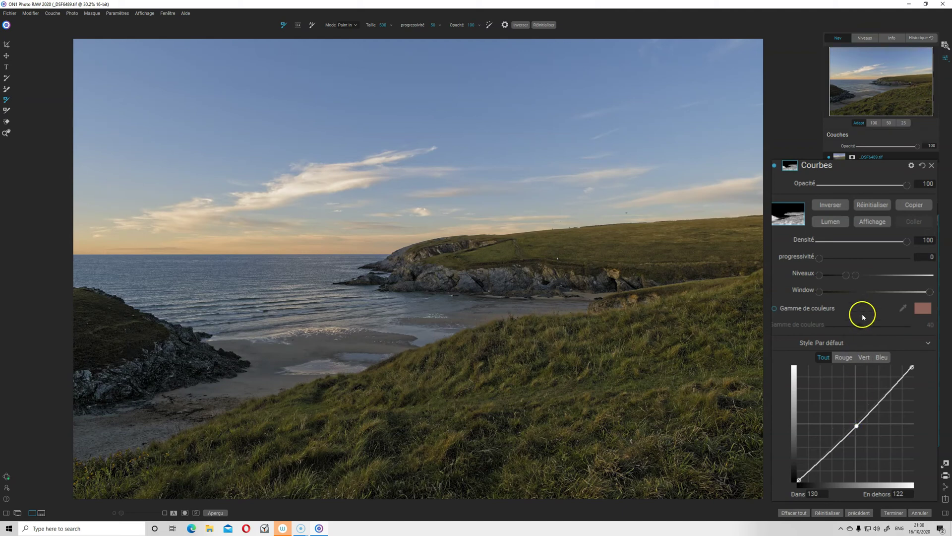
click(867, 227)
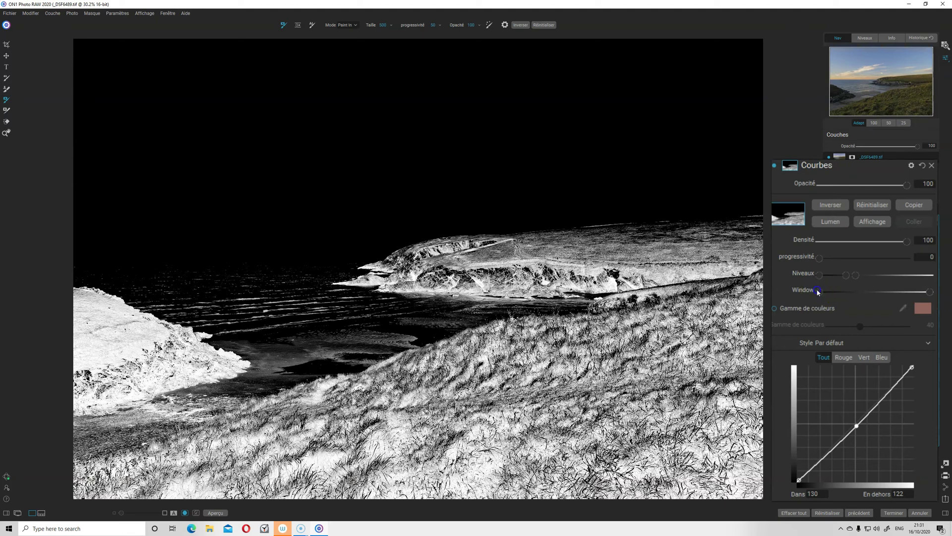
drag(835, 289, 874, 287)
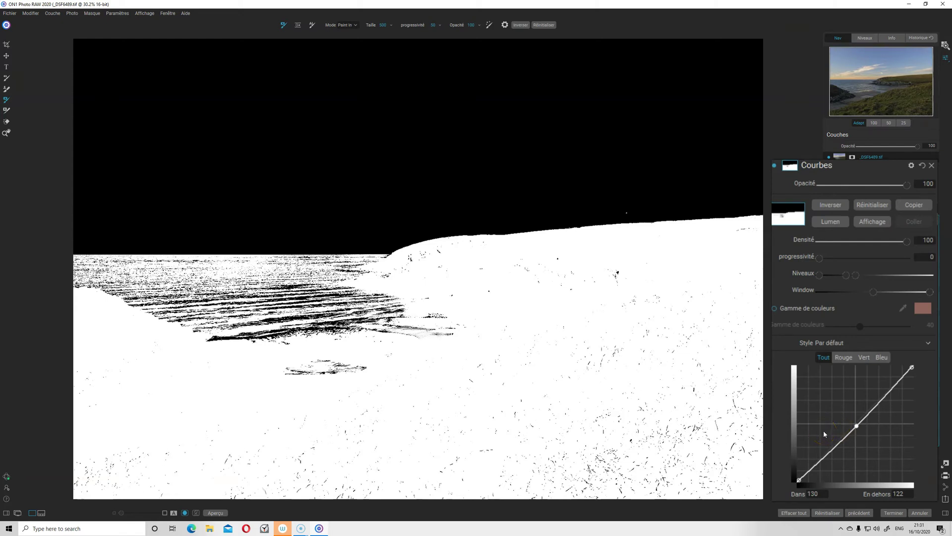
click(881, 222)
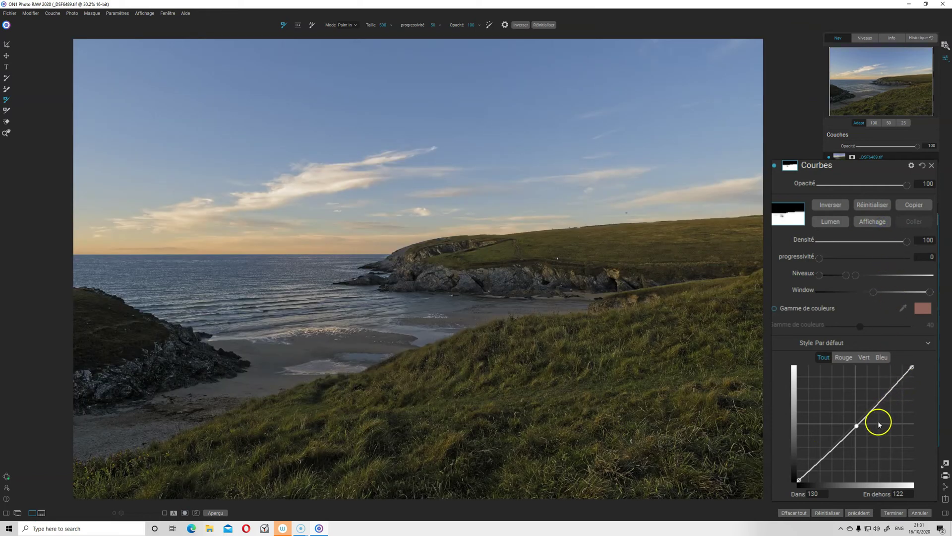
Brighten the foreground by moving the curve point to input 112, output 148.
drag(857, 427, 843, 417)
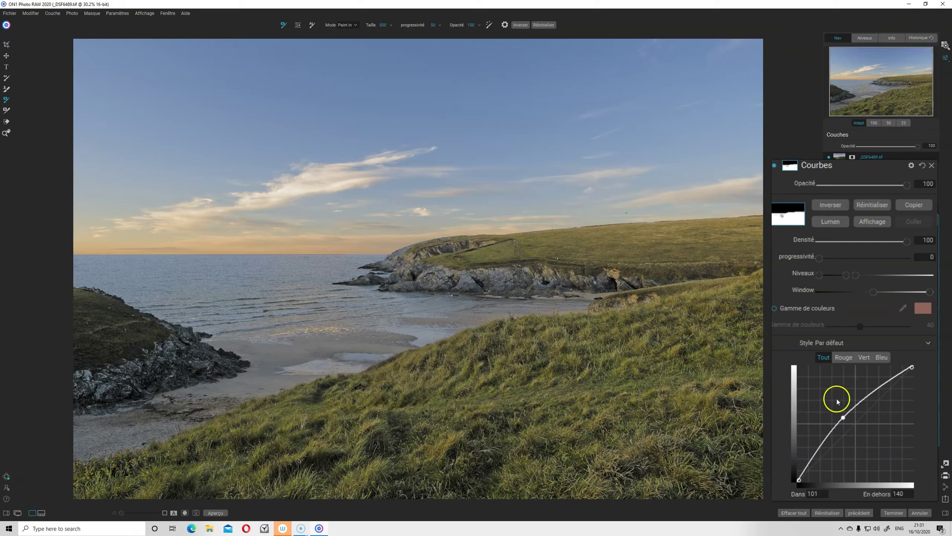
drag(847, 419, 848, 415)
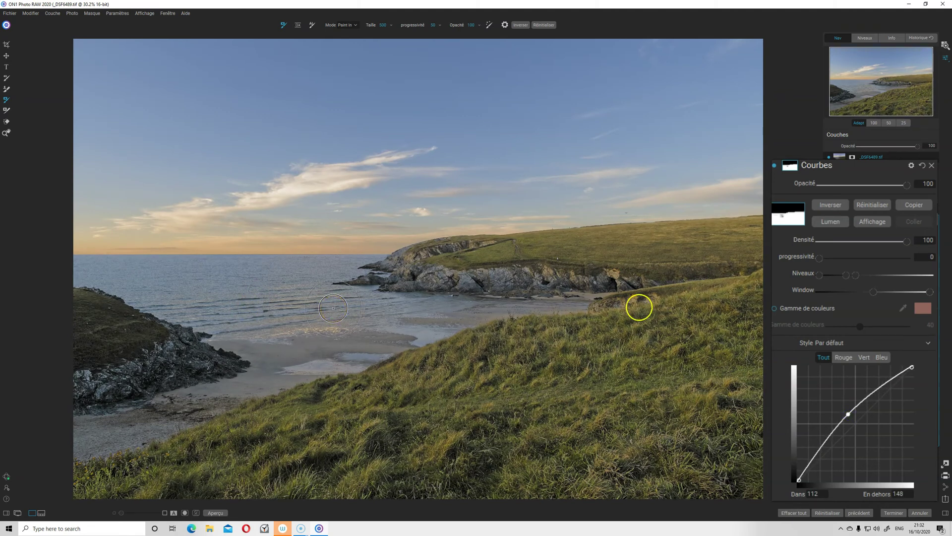
Display the mask and paint in the dark specks over the beach, near water, grass and headland with the masking brush.
click(872, 221)
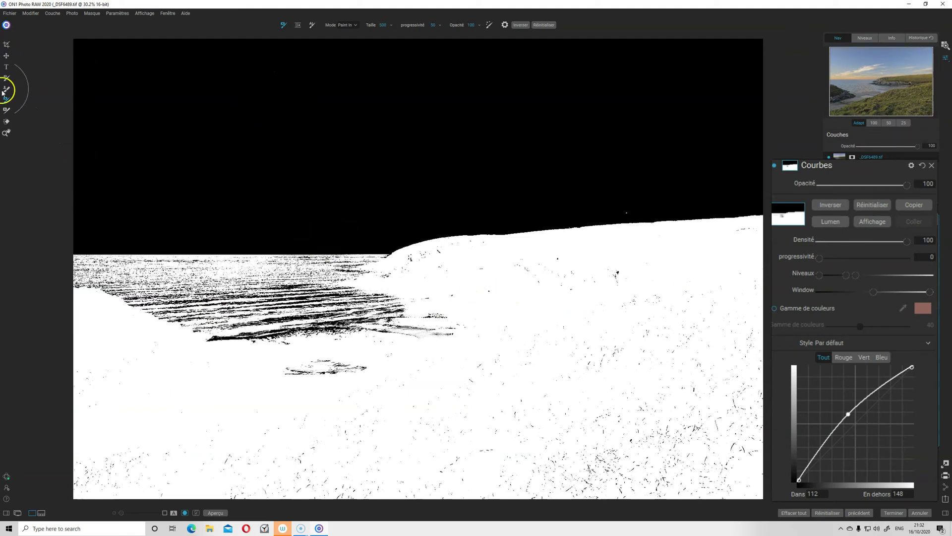
mouse_move(342, 402)
mouse_down()
mouse_move(494, 347)
mouse_move(202, 347)
mouse_move(437, 337)
mouse_move(278, 344)
mouse_move(159, 336)
mouse_move(214, 336)
mouse_move(273, 320)
mouse_move(249, 358)
mouse_up()
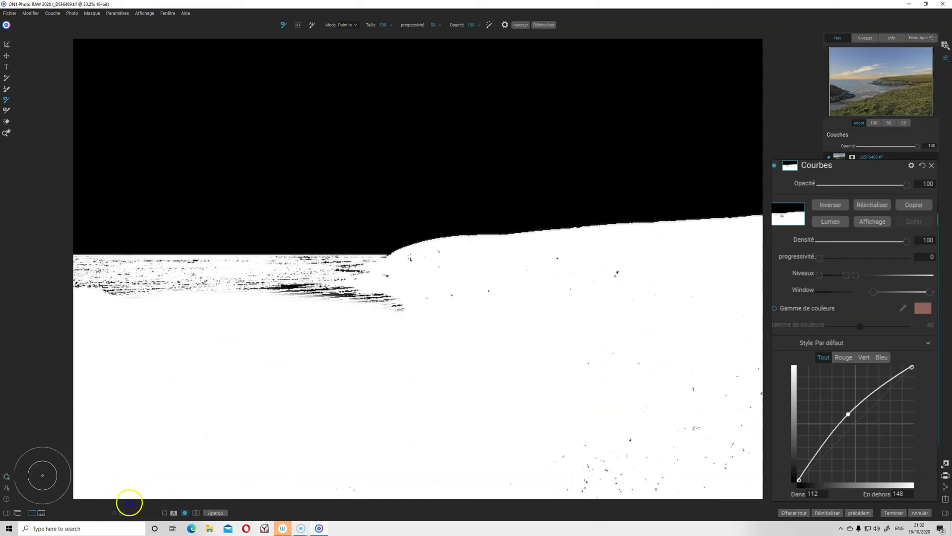
mouse_move(727, 470)
mouse_down()
mouse_move(538, 460)
mouse_move(722, 394)
mouse_move(789, 352)
mouse_move(753, 414)
mouse_move(770, 413)
mouse_move(647, 343)
mouse_move(603, 292)
mouse_move(548, 297)
mouse_move(712, 398)
mouse_move(531, 272)
mouse_move(387, 288)
mouse_move(448, 273)
mouse_up()
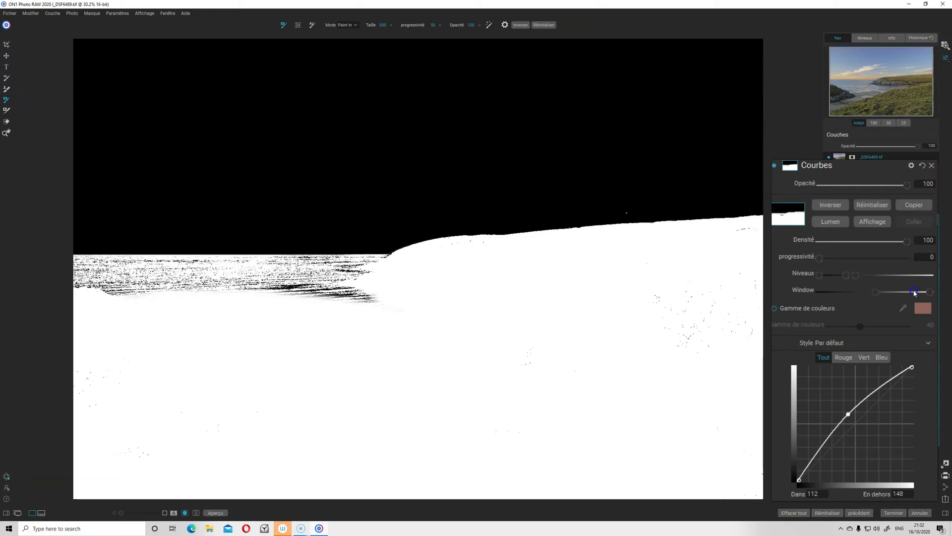
Raise the mask's Window lower limit slightly to clear the sea, and paint in the remaining dark streaks on the water.
mouse_move(886, 292)
mouse_down()
mouse_move(905, 294)
mouse_move(892, 294)
mouse_up()
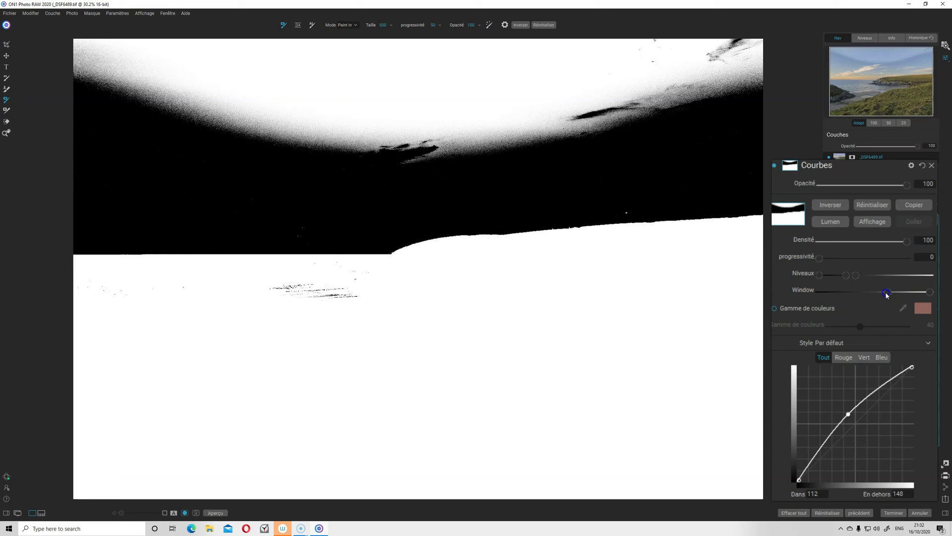
drag(888, 293, 885, 295)
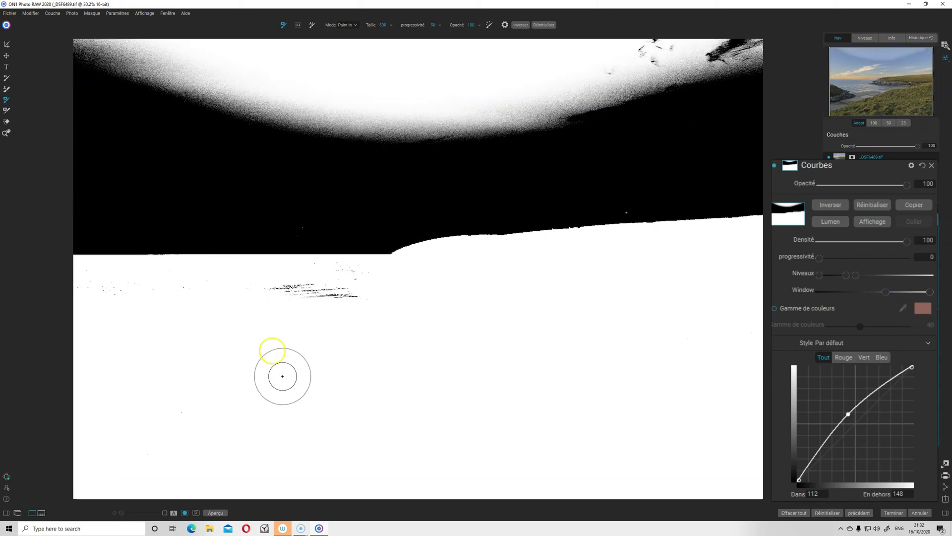
drag(255, 292, 356, 302)
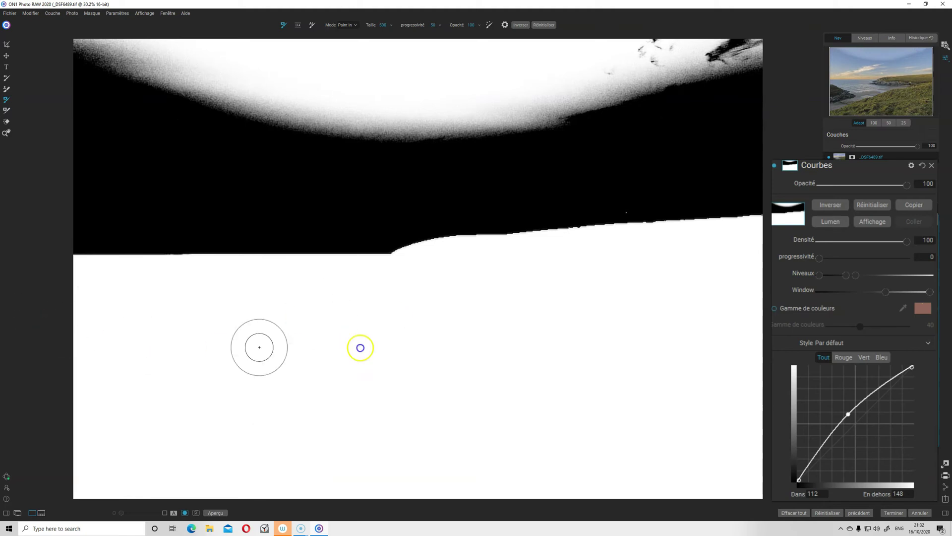
mouse_move(306, 393)
mouse_down()
mouse_move(315, 314)
mouse_move(329, 298)
mouse_up()
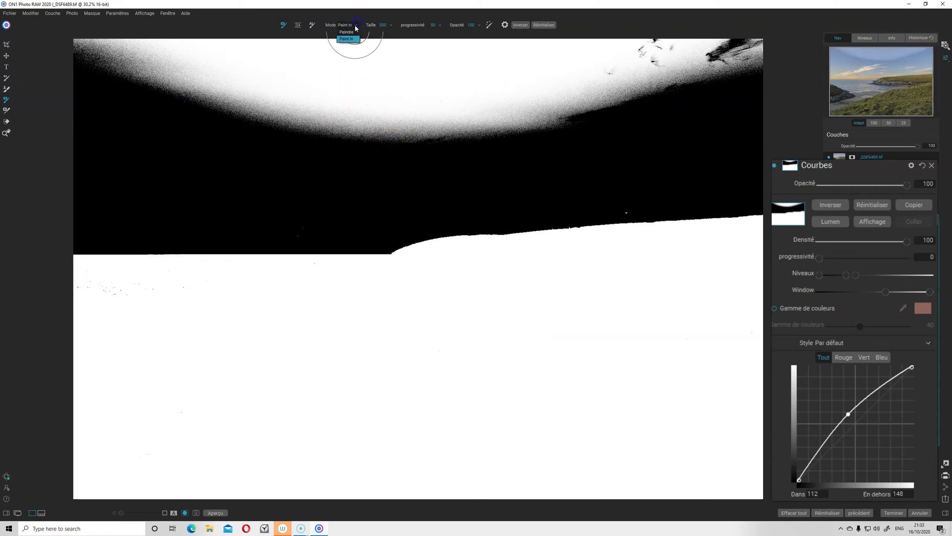
Switch the masking brush to Peindre mode and paint out the white areas of the sky, using a smaller brush for the specks.
click(346, 33)
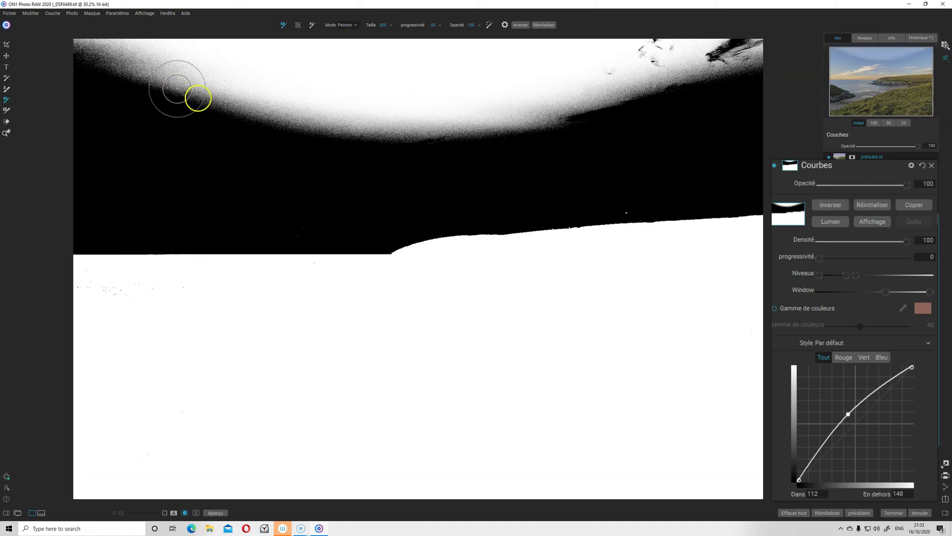
mouse_move(81, 46)
mouse_down()
mouse_move(733, 42)
mouse_move(426, 90)
mouse_move(206, 100)
mouse_move(714, 88)
mouse_move(425, 122)
mouse_move(693, 121)
mouse_move(404, 132)
mouse_move(542, 132)
mouse_up()
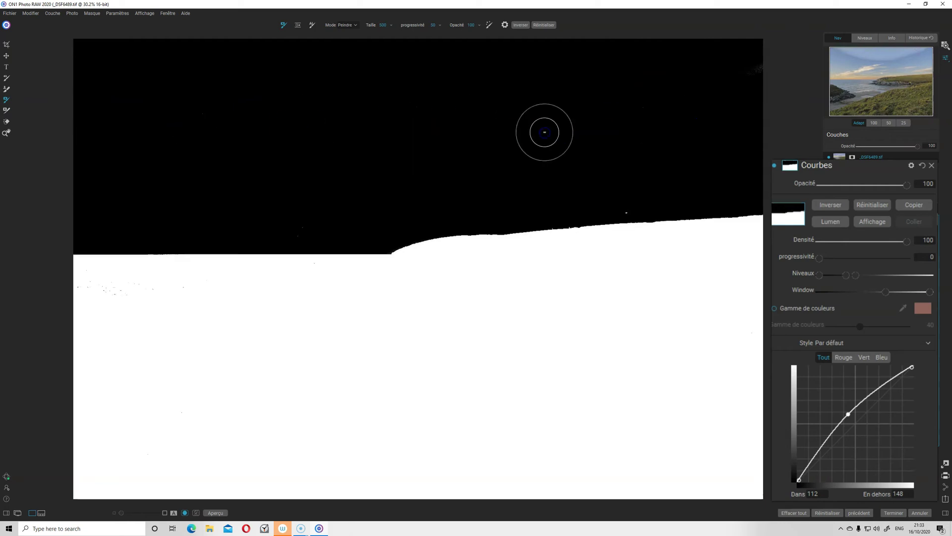
key(bracketleft)
key(bracketleft)
key(bracketleft)
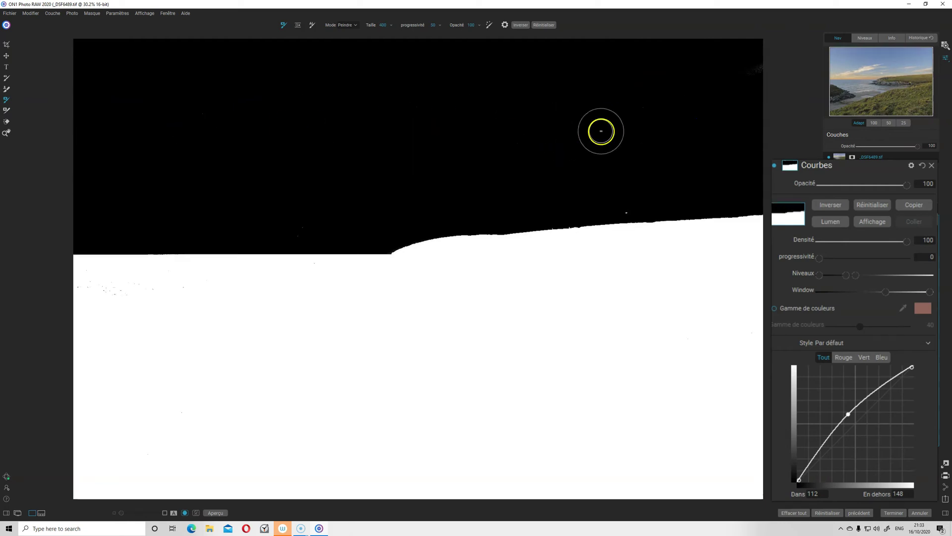
key(bracketleft)
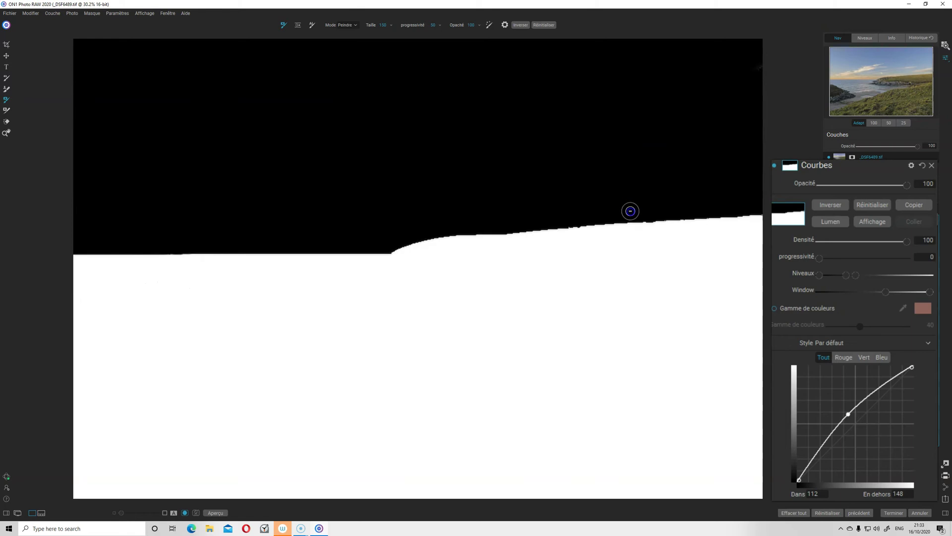
mouse_move(453, 191)
mouse_down()
mouse_move(291, 219)
mouse_move(272, 232)
mouse_move(305, 223)
mouse_move(299, 231)
mouse_up()
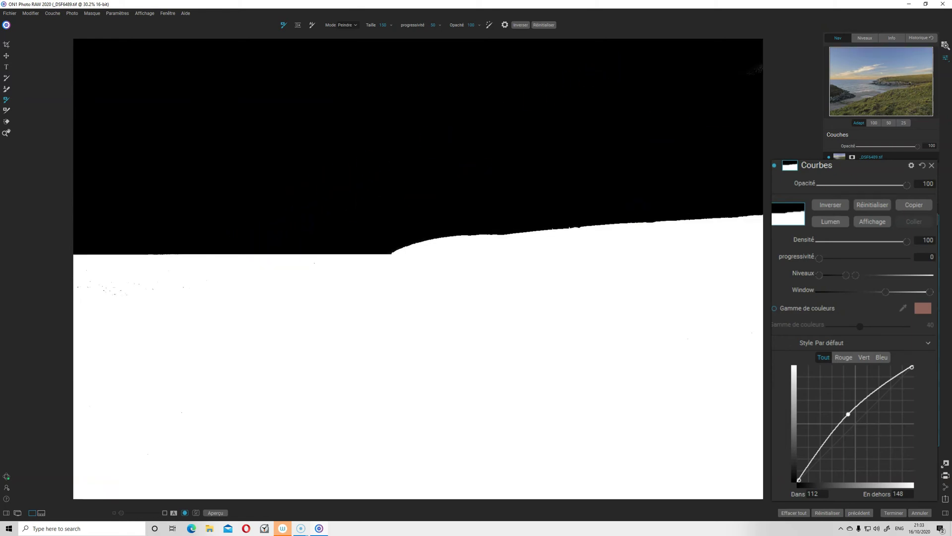
Return to the photo view and soften the brightening by setting the curve point to input 122, output 139.
click(878, 221)
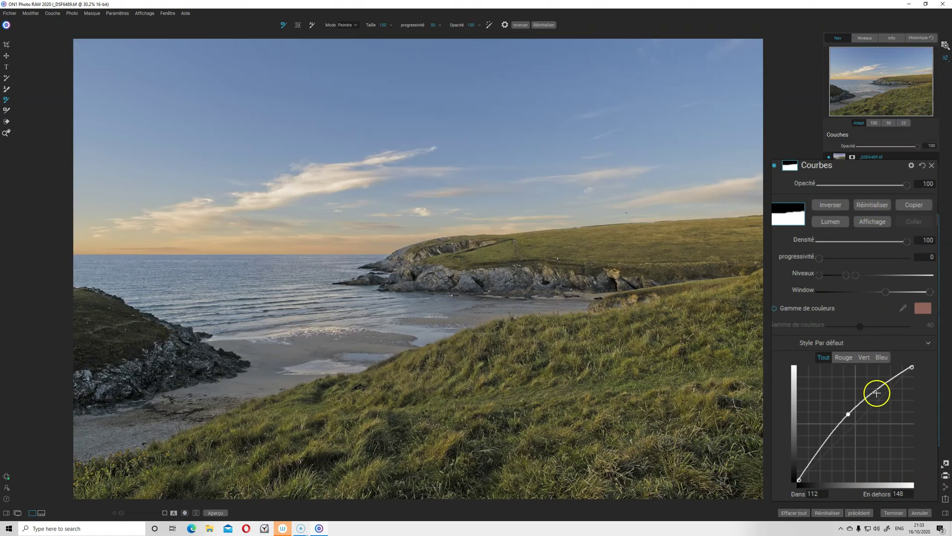
mouse_move(851, 417)
mouse_down()
mouse_move(855, 426)
mouse_move(853, 418)
mouse_up()
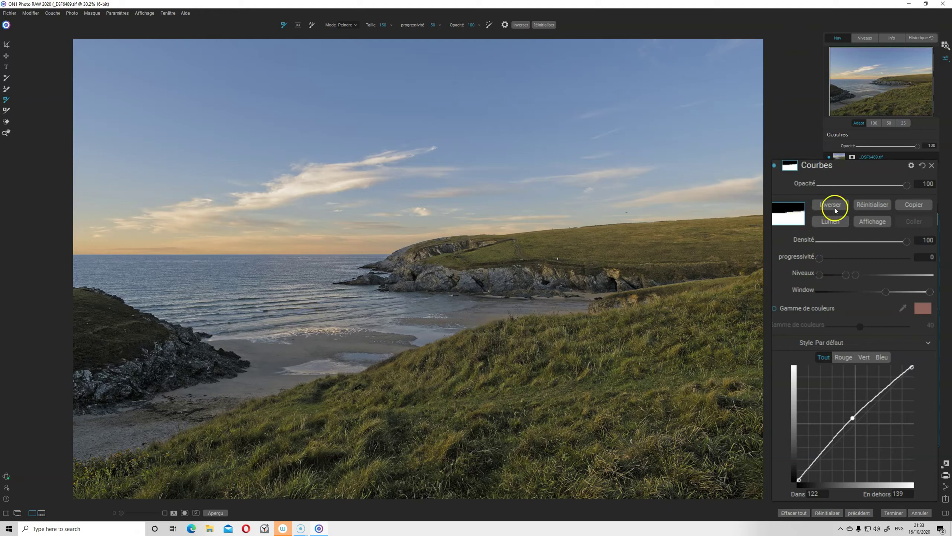
Display the mask, feather its edges with progressivité 24, and return to the normal photo view.
click(871, 221)
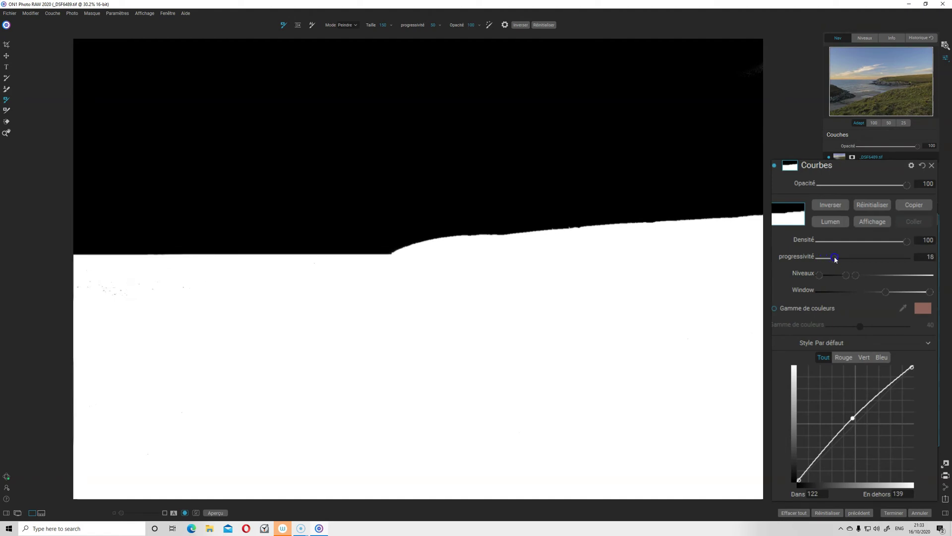
drag(837, 258, 841, 259)
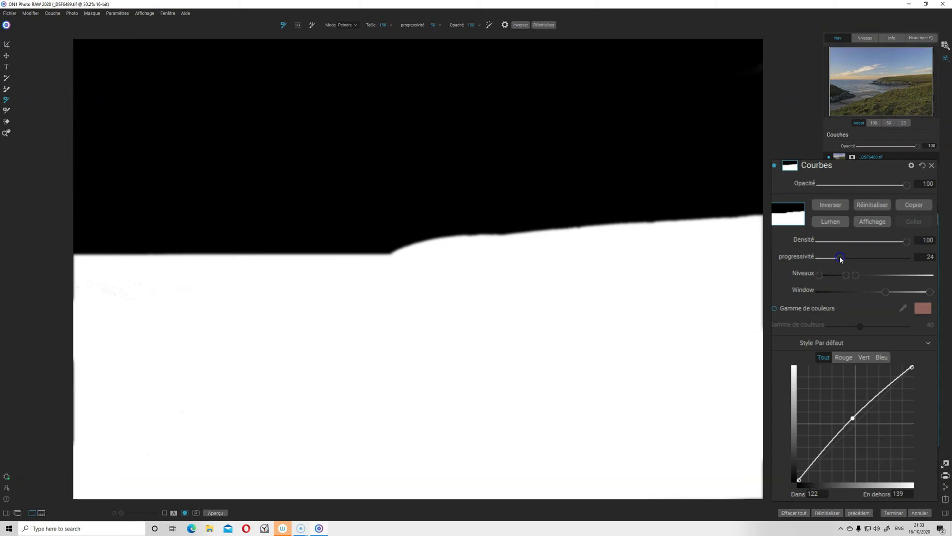
click(676, 209)
click(889, 301)
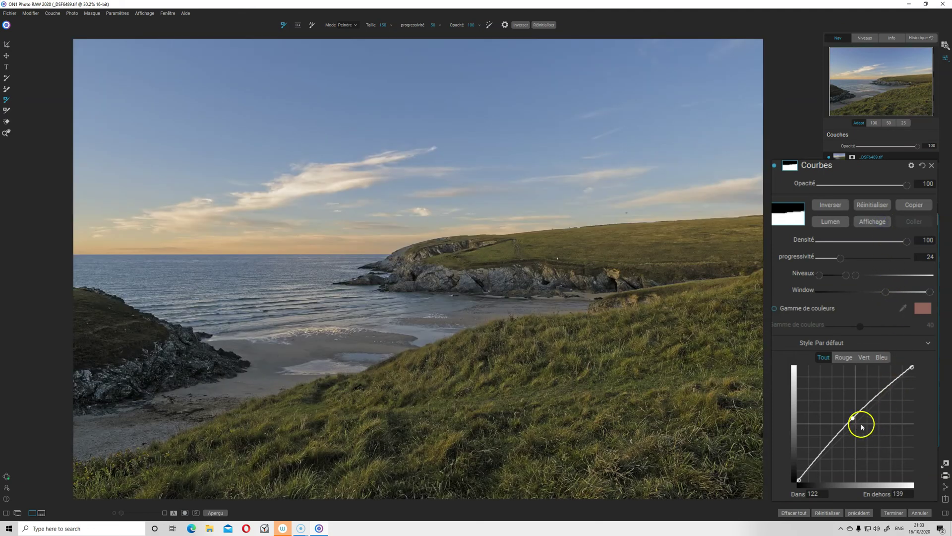
Brighten the foreground more strongly by raising the curve point to input 132, output 168.
drag(854, 420, 857, 405)
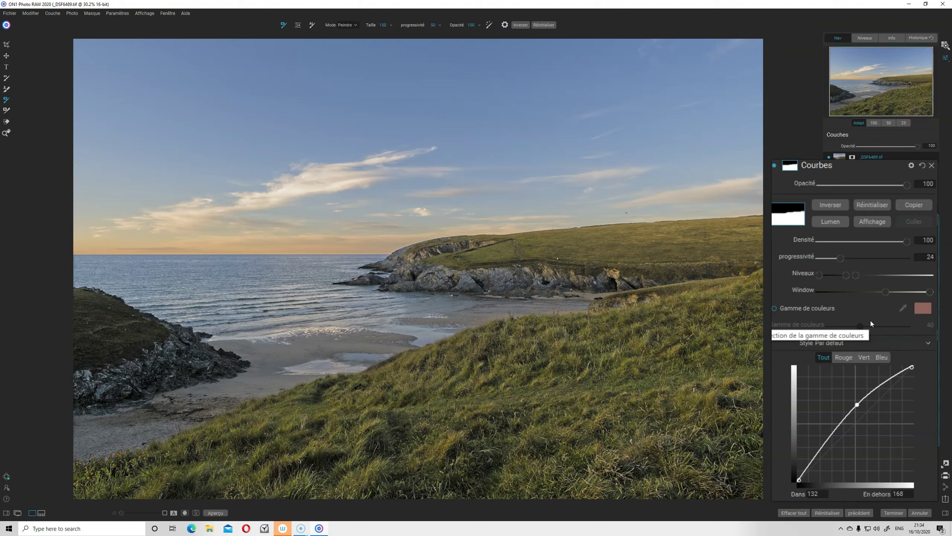
click(944, 336)
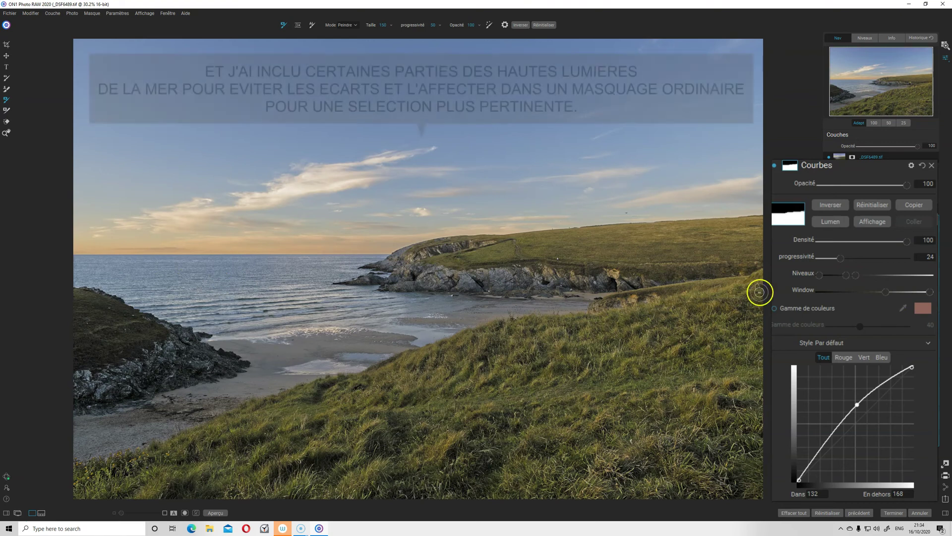
Reset the Courbes mask and lower the curve point to a nearly neutral input 126, output 133.
click(873, 206)
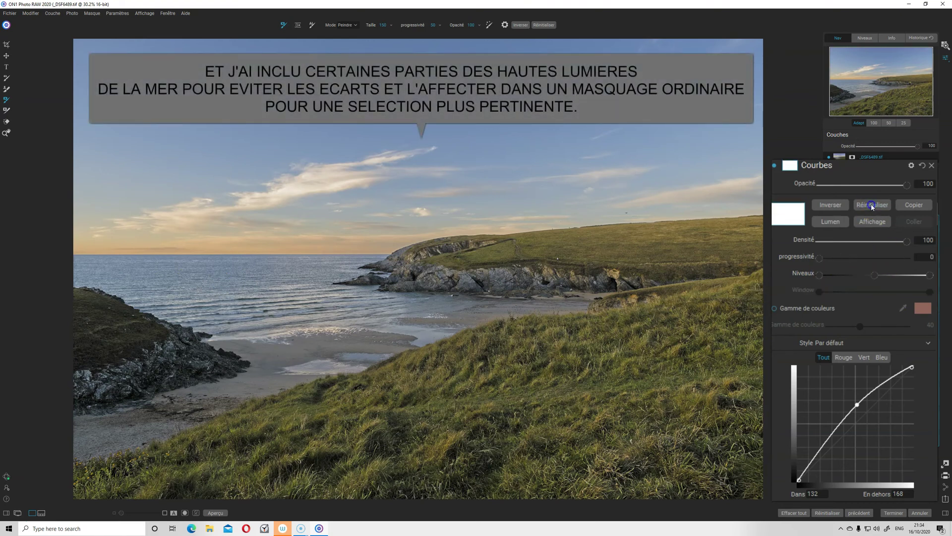
drag(856, 405, 854, 421)
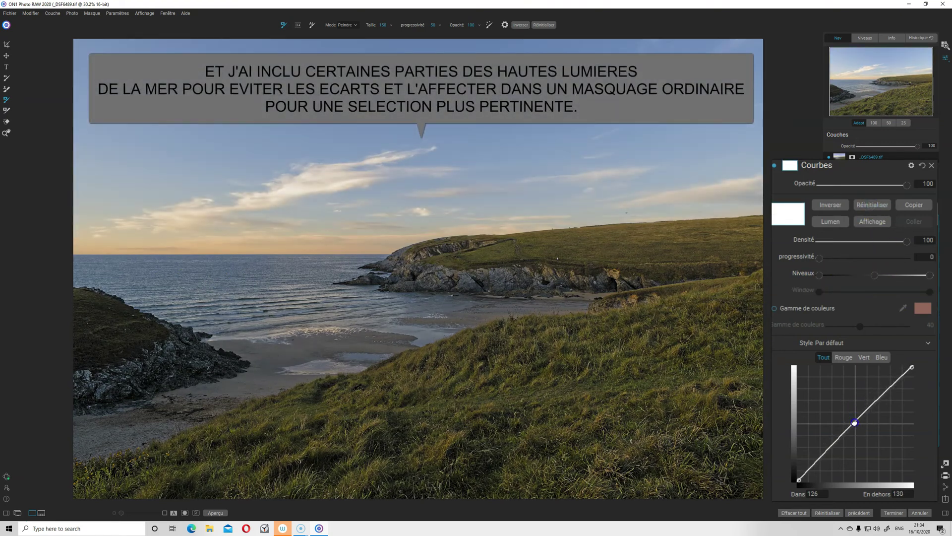
Create a luminosity mask for the Courbes filter, display it, and tighten its Niveaux range until the sky is white and the land black.
click(838, 225)
click(871, 221)
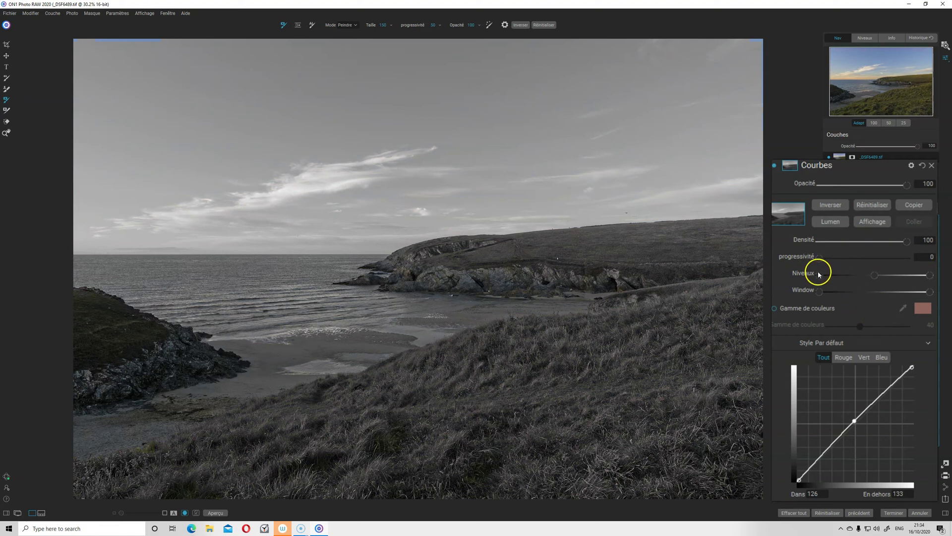
drag(819, 274, 874, 278)
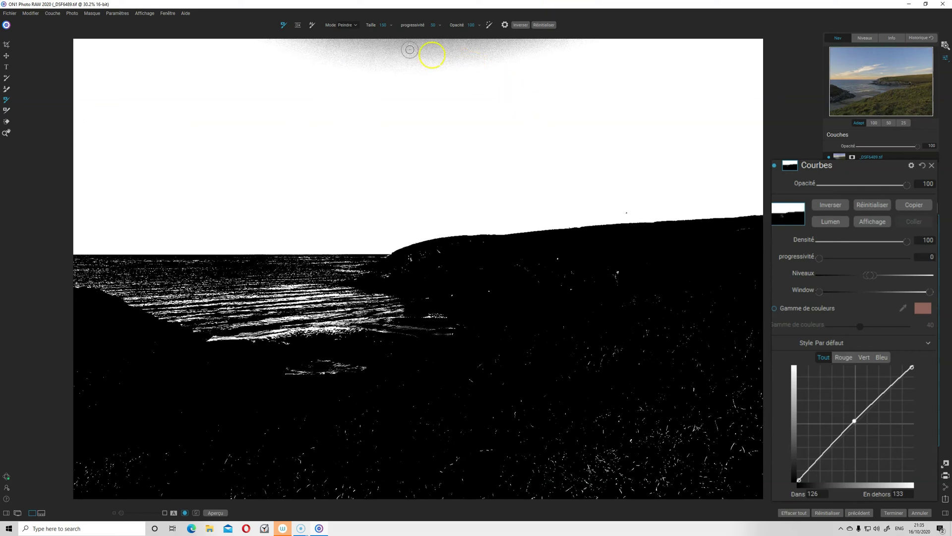
Black out the white streaks on the sea and the specks on the land with the masking bug, keeping the sky white.
click(299, 25)
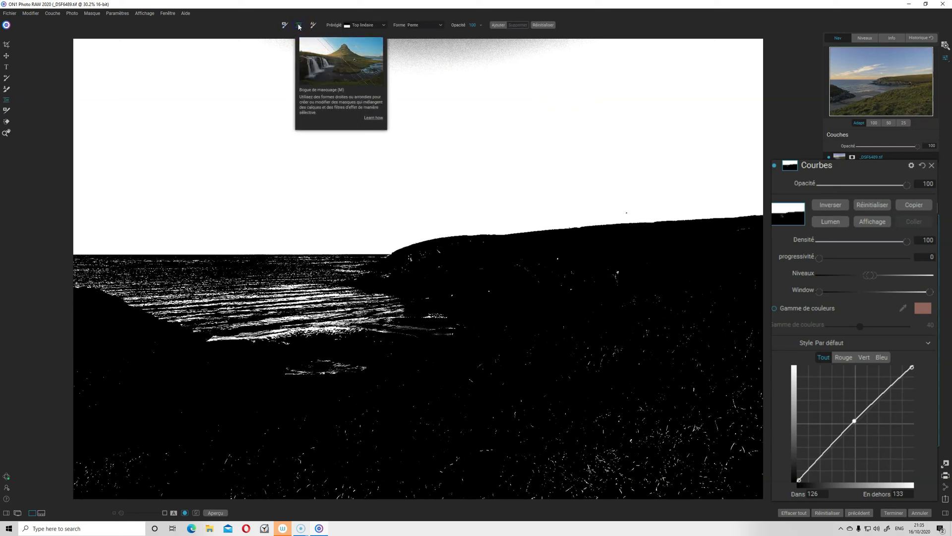
click(387, 370)
drag(387, 371, 384, 275)
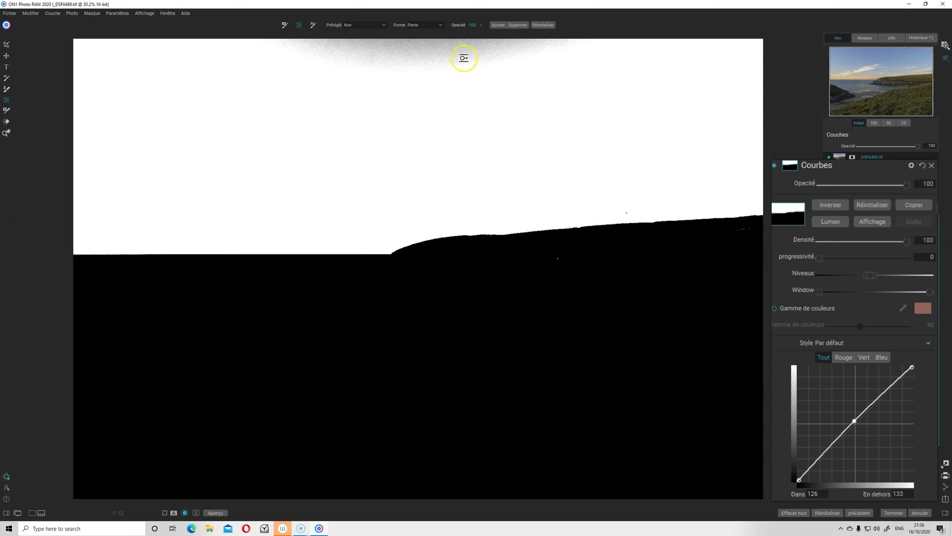
With the masking brush at size 700, fill the sky's grey patch in Paint In mode and remove the land's white specks in Peindre mode.
click(286, 25)
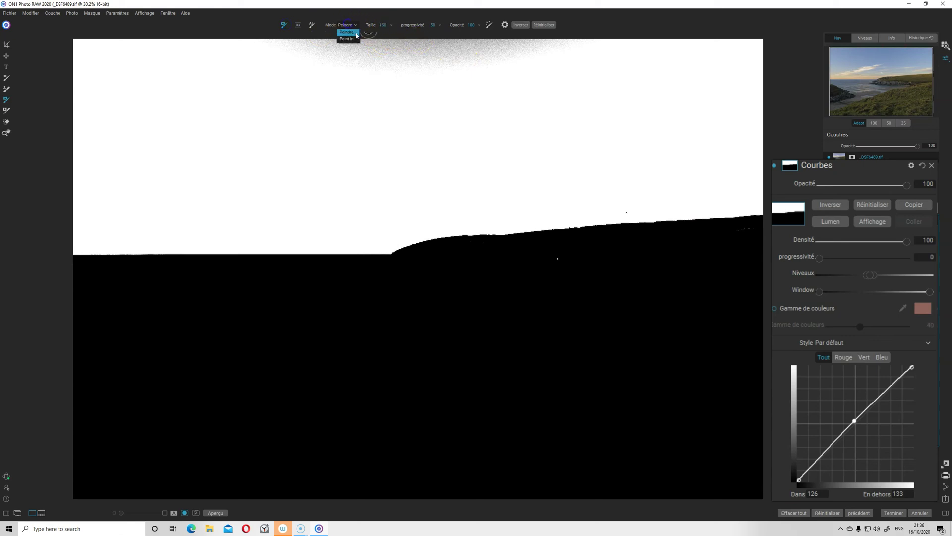
click(352, 32)
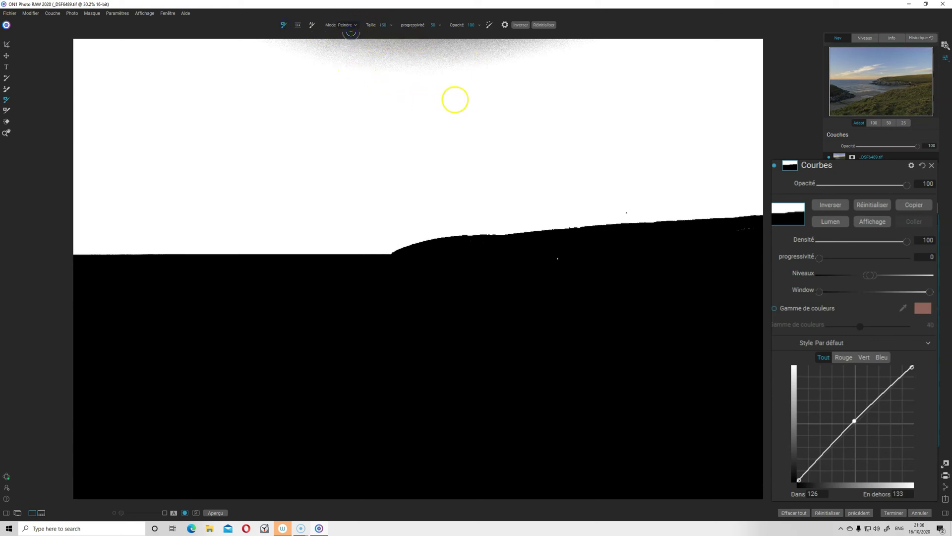
key(bracketright)
key(bracketright)
key(bracketright)
key(bracketright)
key(bracketright)
key(bracketright)
drag(615, 57, 283, 50)
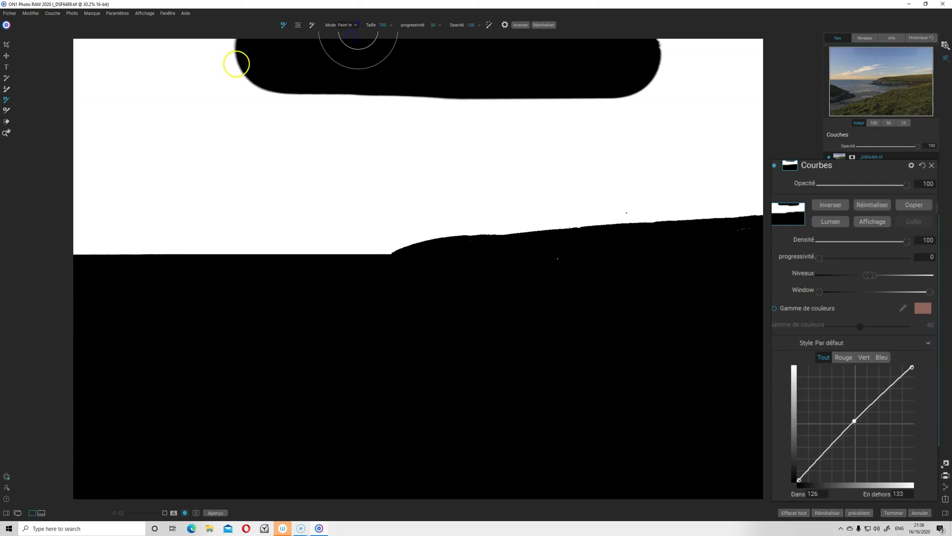
key(ctrl+z)
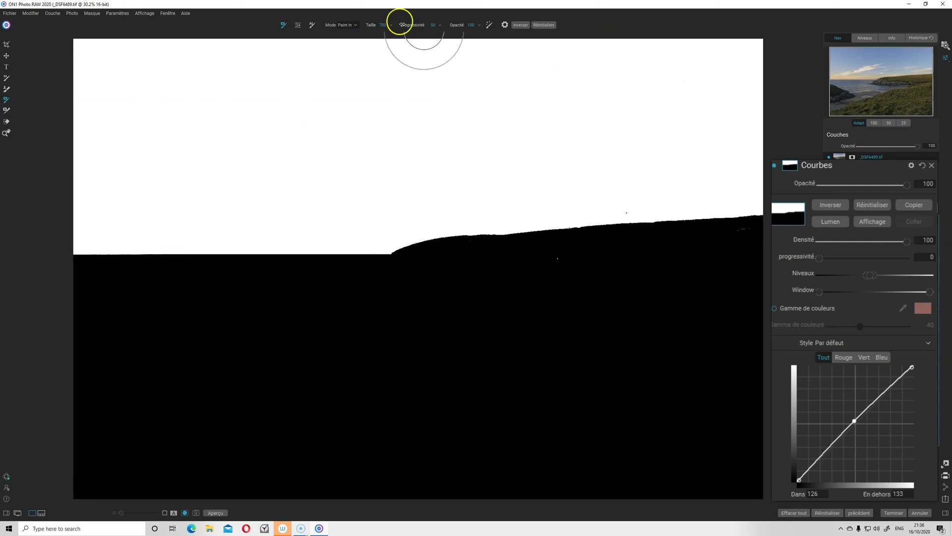
click(349, 33)
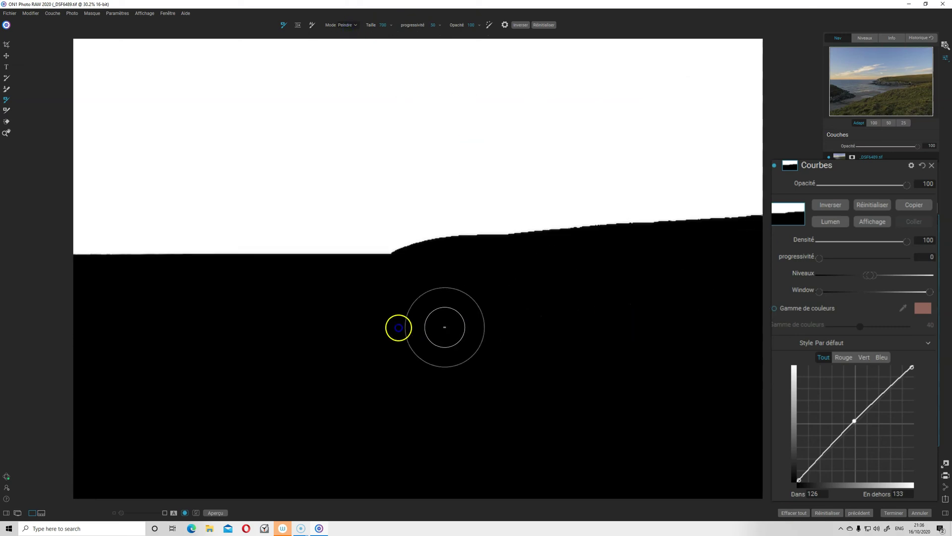
Return to the photo view and darken the sky by moving the curve point to input 188, output 146.
click(879, 224)
drag(857, 423, 876, 421)
drag(874, 415, 883, 415)
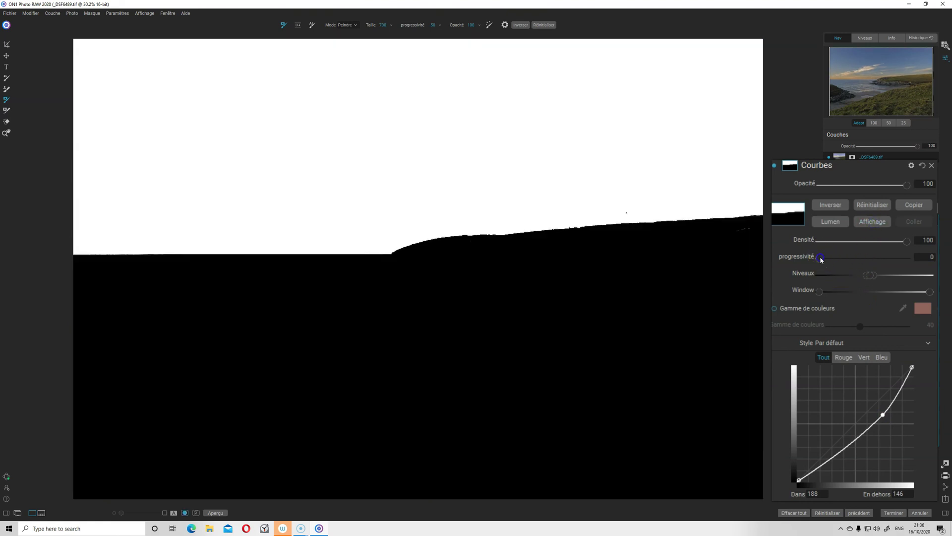
Feather the mask with progressivité 25, then in the photo view set the curve point to input 133, output 119 for a softer sky darkening.
drag(834, 261, 842, 262)
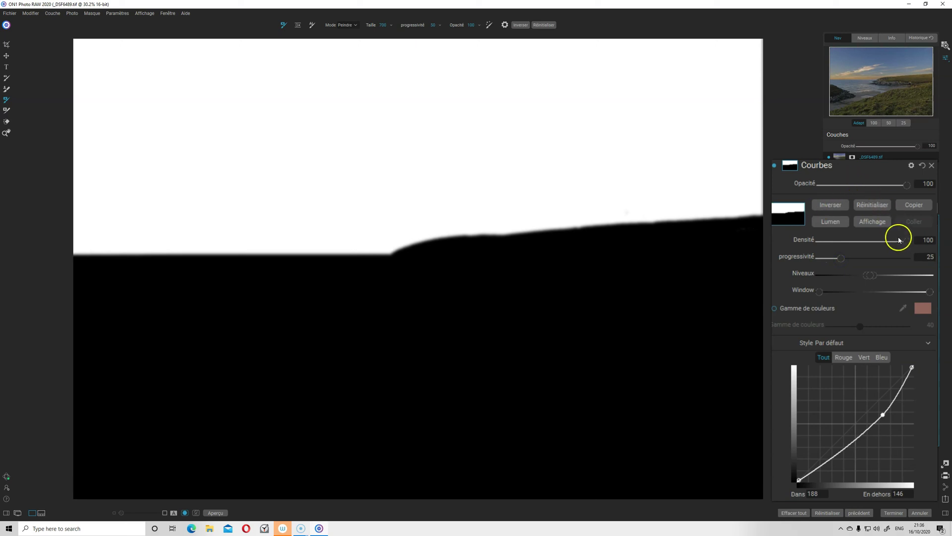
click(872, 223)
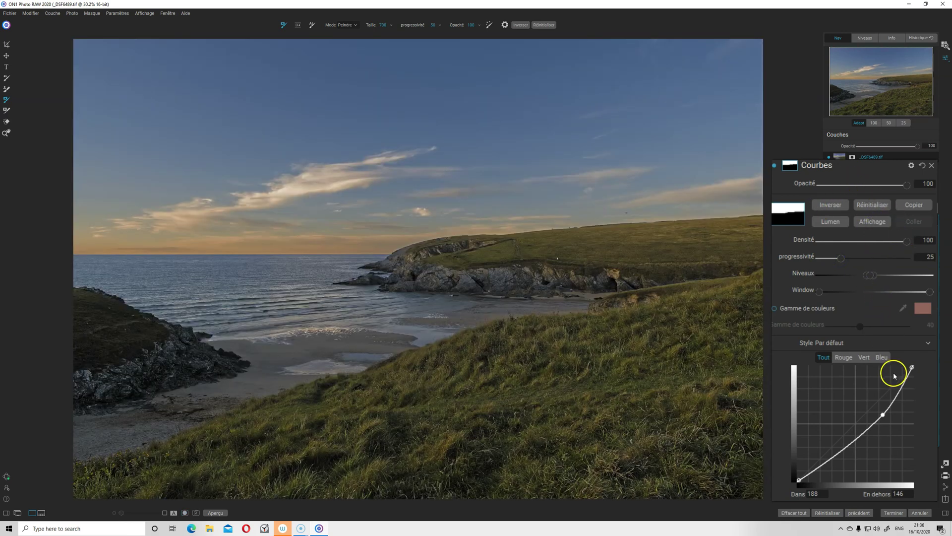
drag(885, 420, 858, 428)
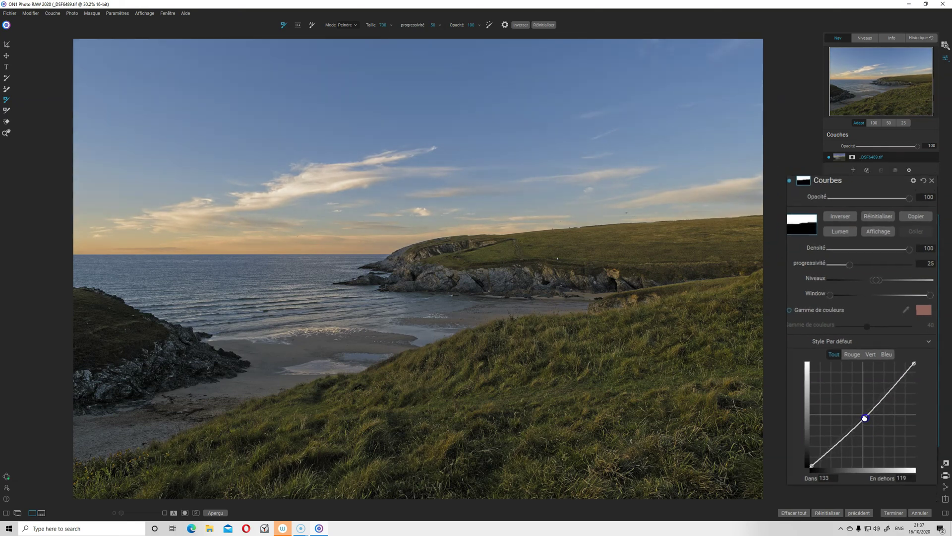